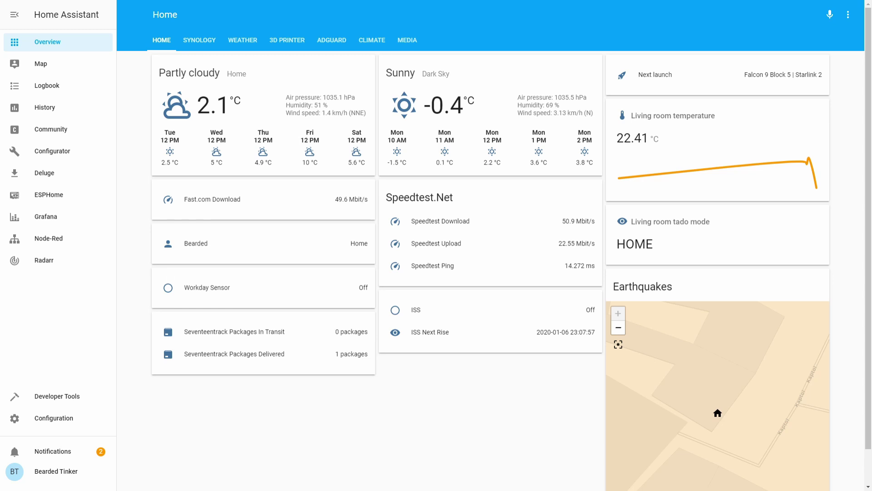
Open /config/sensor.yaml in the Configurator editor and scroll through its sensor platforms.
click(58, 150)
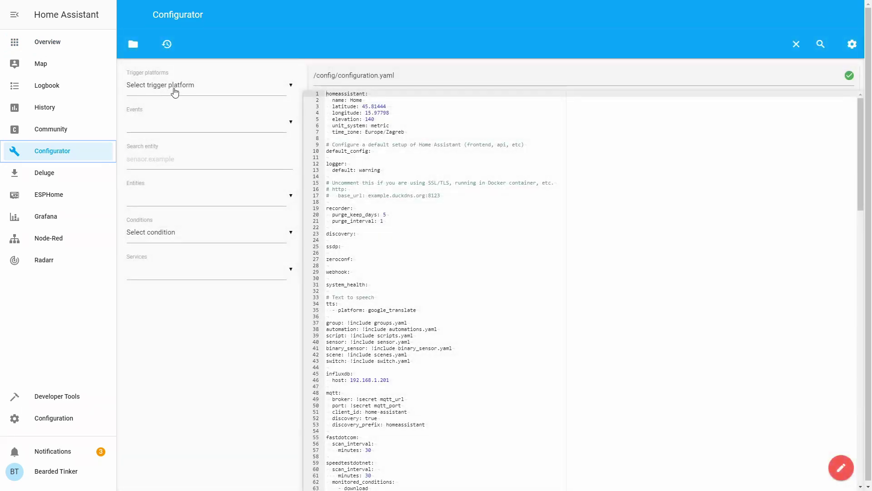
click(135, 44)
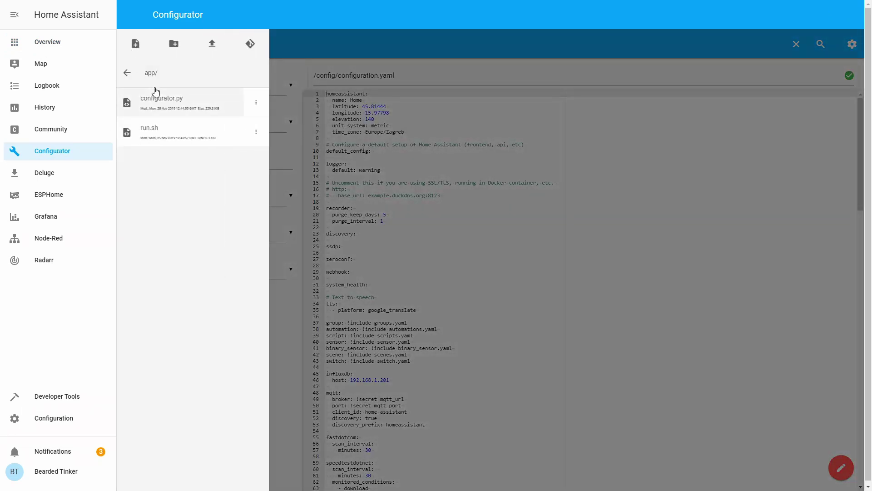
click(126, 73)
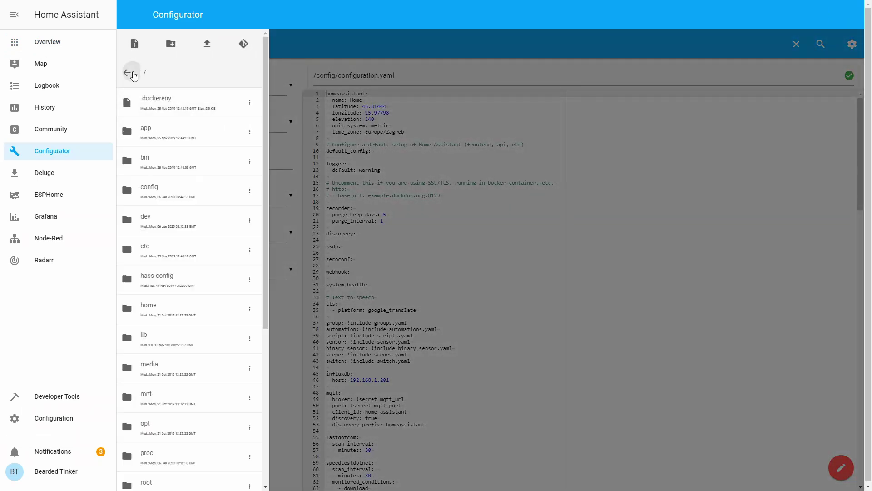
click(159, 185)
scroll(180, 345, down, 6)
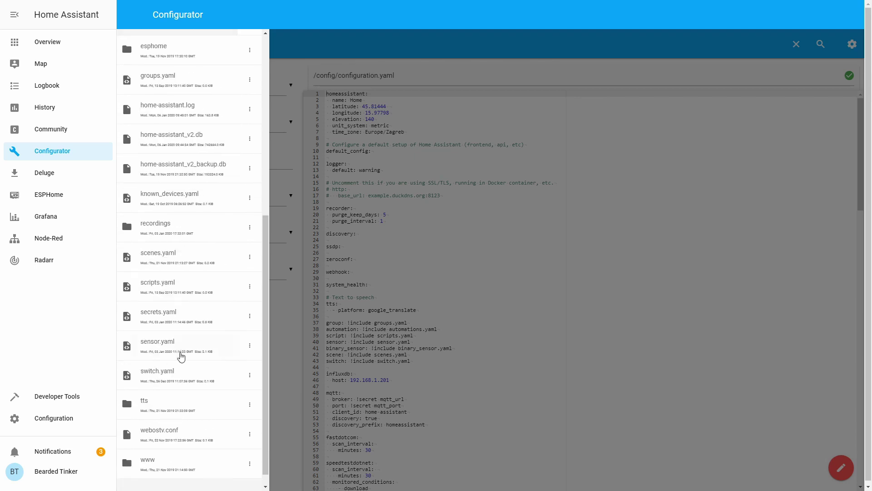
click(184, 346)
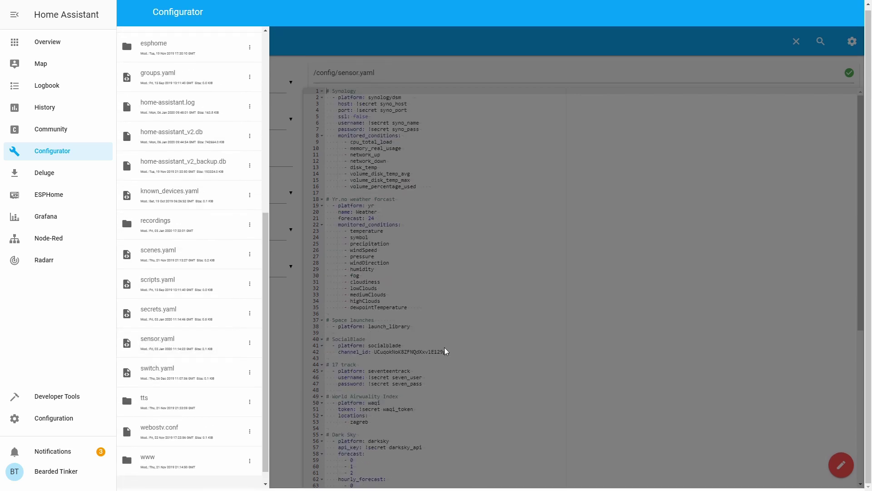
scroll(446, 347, down, 3)
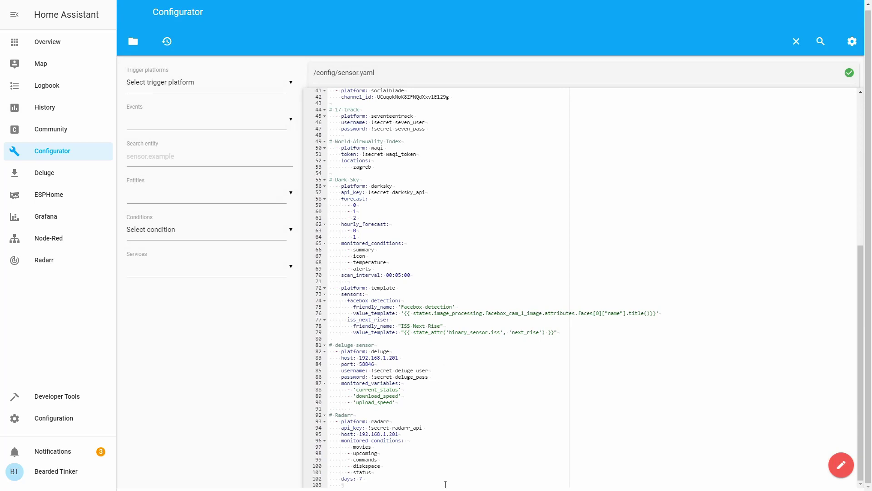
Append '# OpenSky', '- platform: opensky' and 'radius: 100' after the Radarr section of sensor.yaml.
click(444, 485)
key(Return)
key(BackSpace)
key(BackSpace)
text(#)
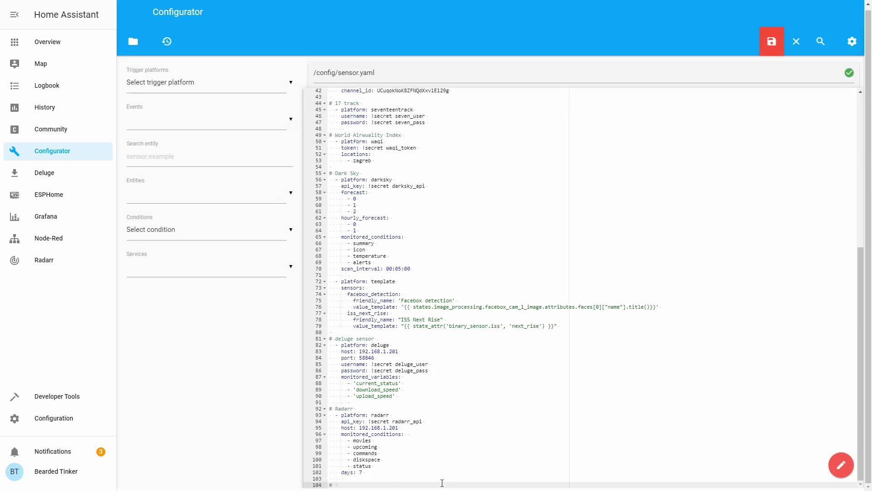
text( OpenWS)
key(BackSpace)
key(BackSpace)
text(Sky)
key(Return)
text(- )
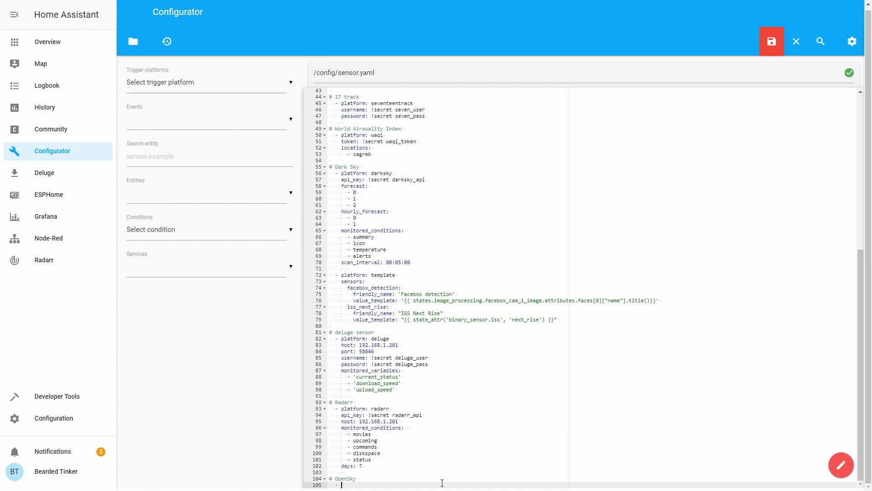
text(platform: opensky)
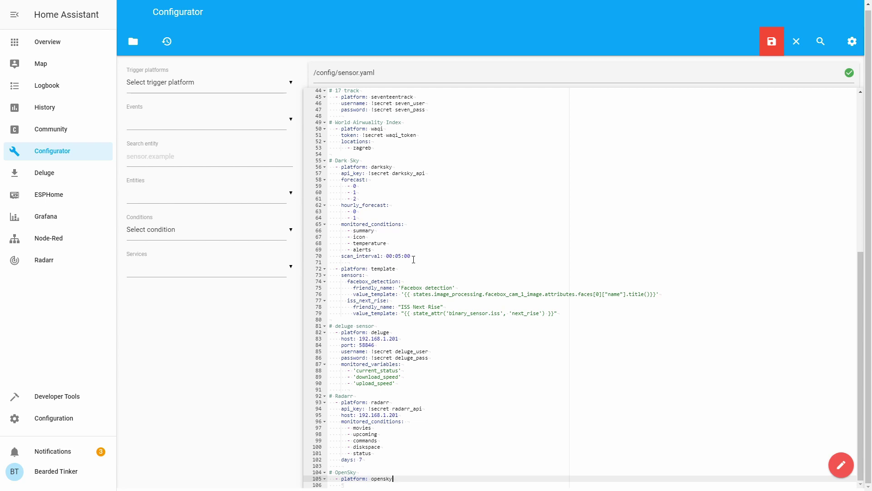
key(Return)
text(r)
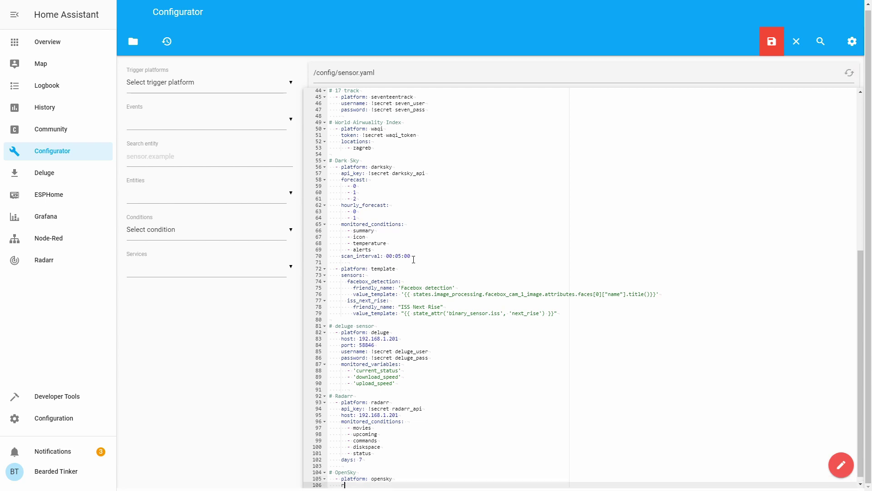
text(adius:)
text(100)
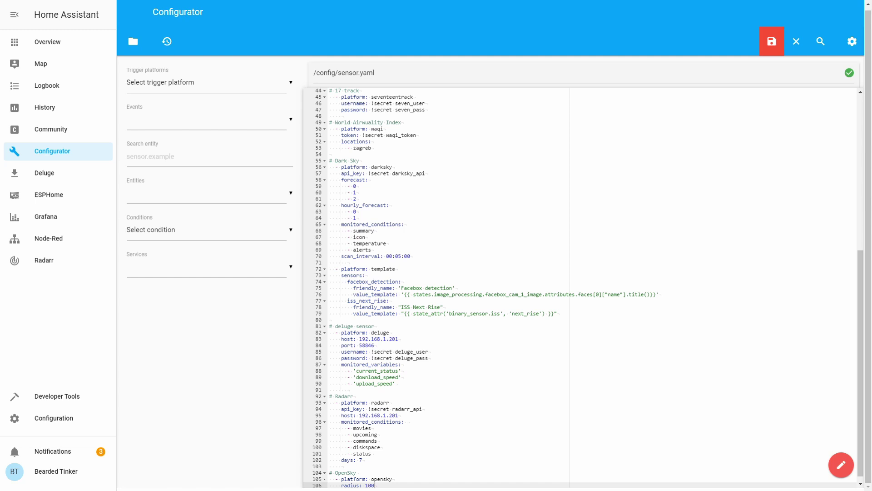
Save sensor.yaml, pass CHECK CONFIG in Server Controls, and restart Home Assistant.
click(772, 41)
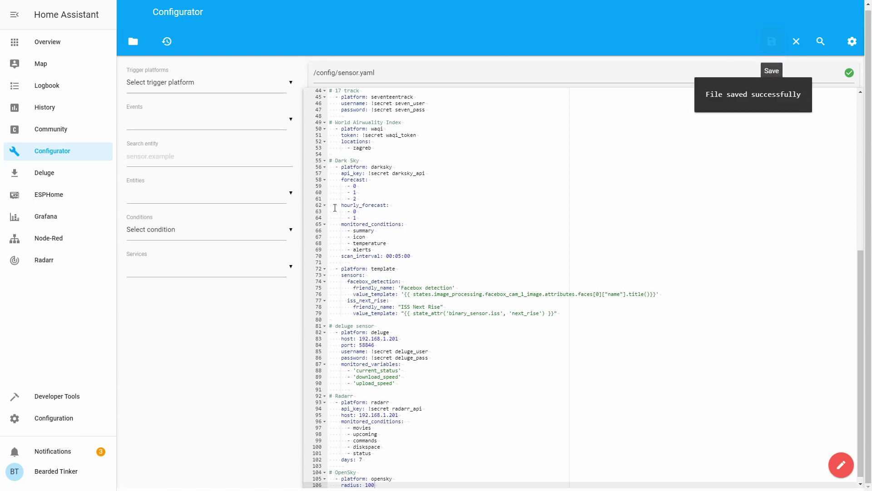
click(70, 428)
click(465, 334)
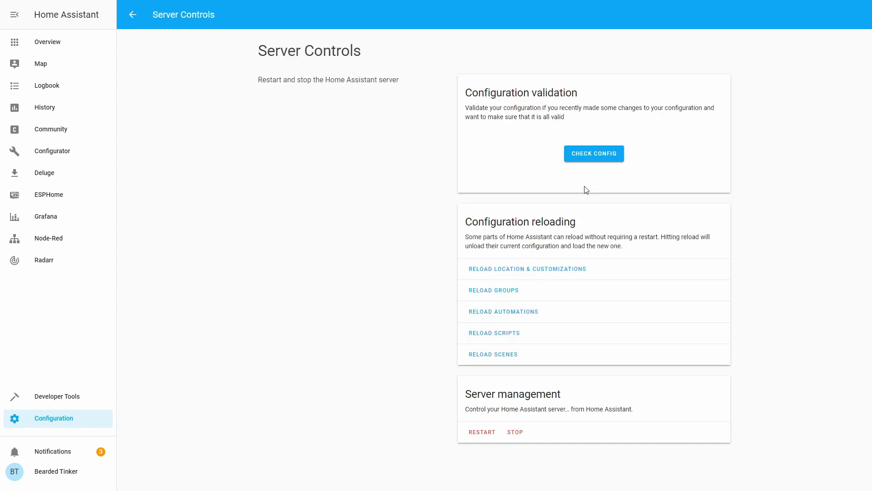
click(580, 153)
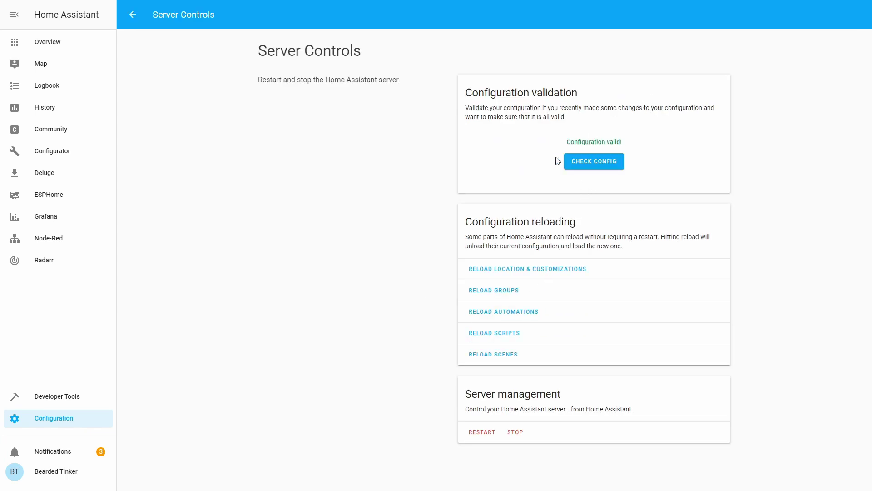
click(484, 435)
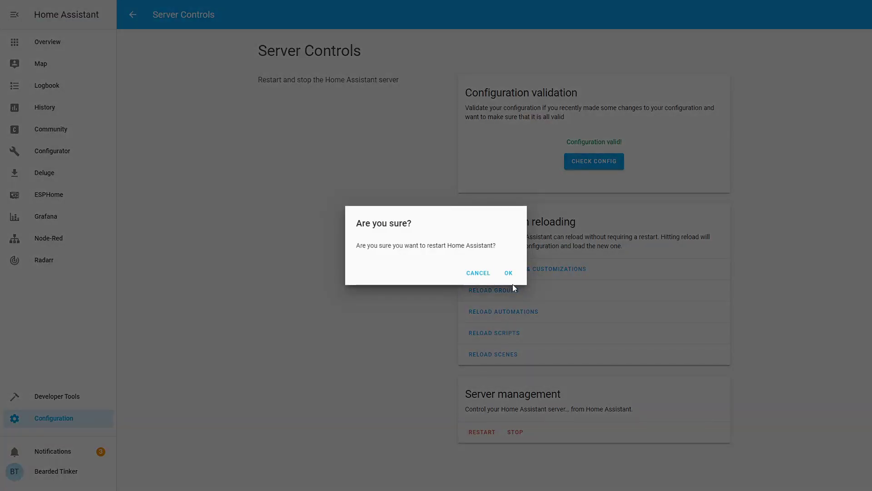
click(512, 280)
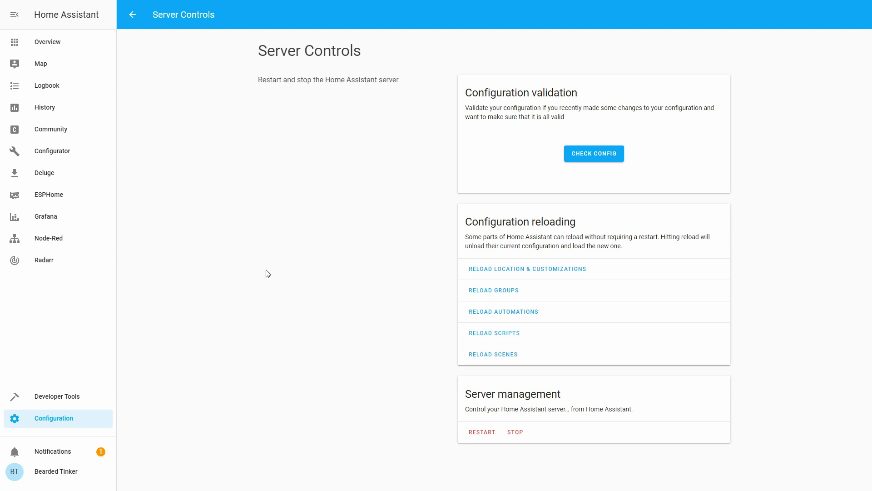
Add an Entities card for sensor.opensky to the Home dashboard and view its flight-count history.
click(42, 46)
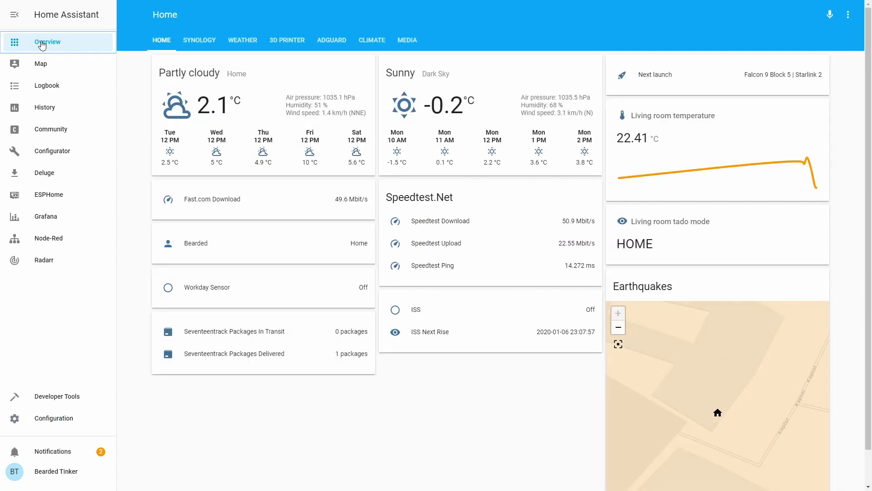
click(848, 14)
click(828, 26)
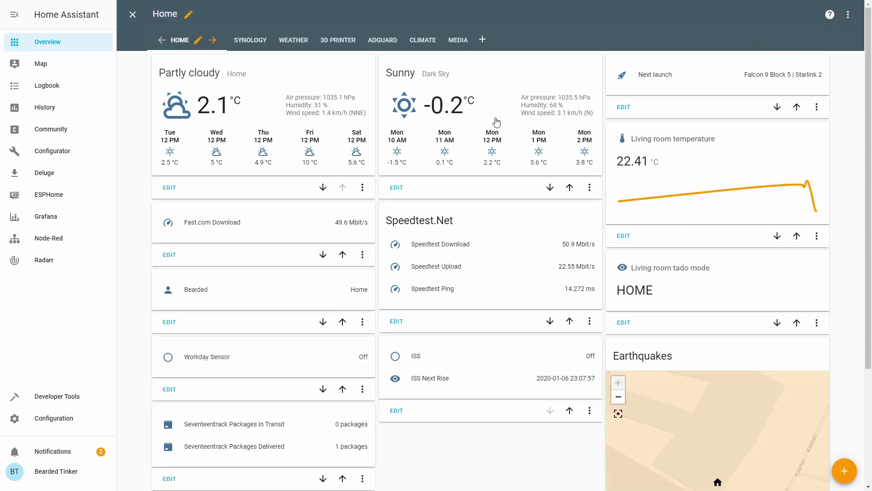
click(844, 469)
click(572, 166)
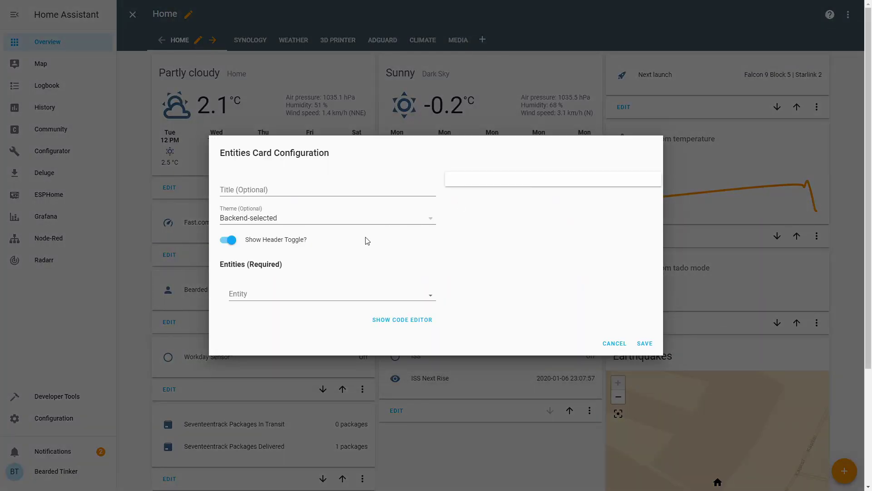
click(328, 291)
text(ope)
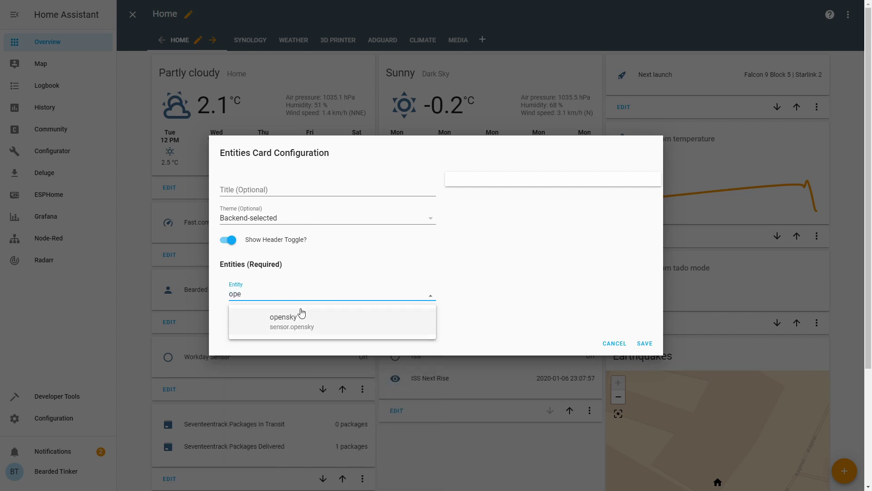
click(301, 318)
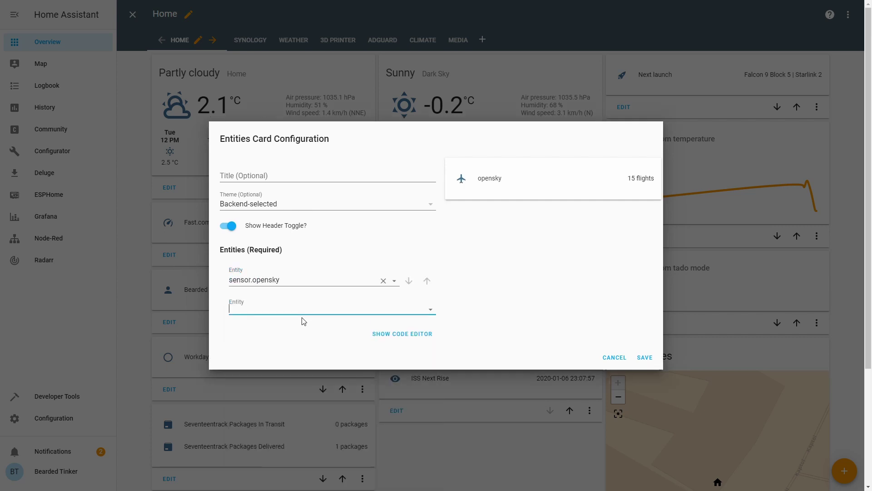
click(653, 359)
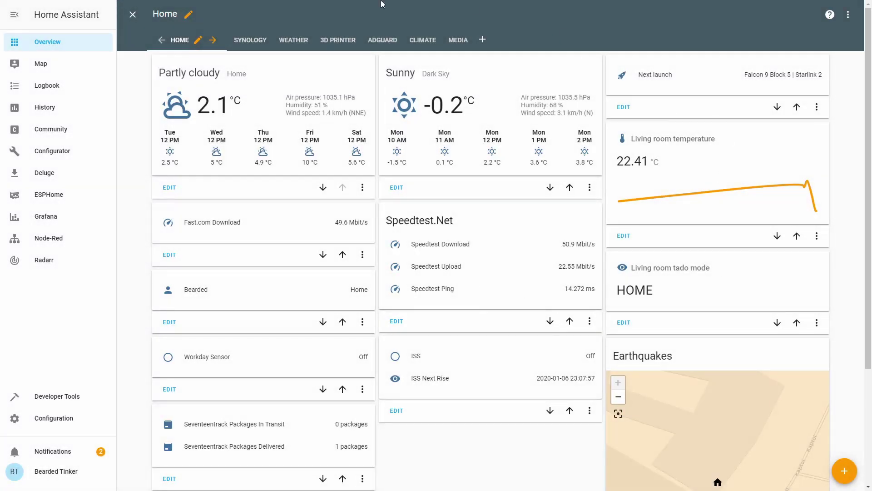
click(133, 14)
scroll(430, 74, down, 1)
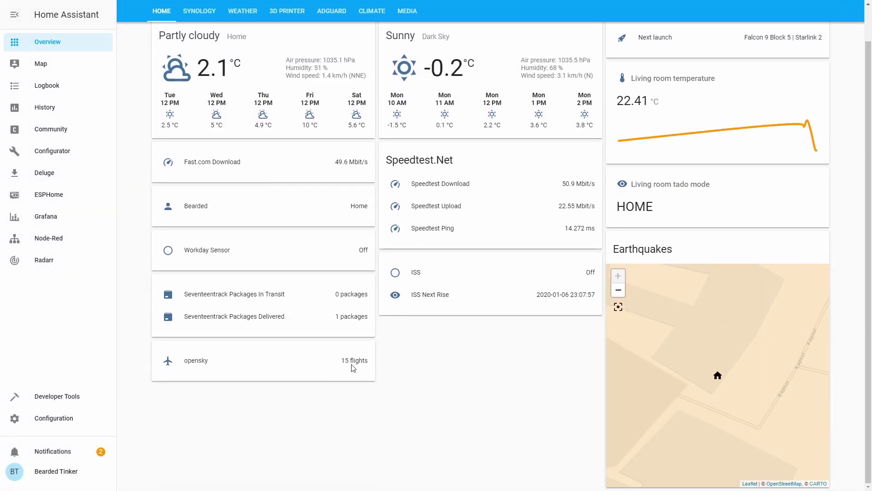
click(211, 365)
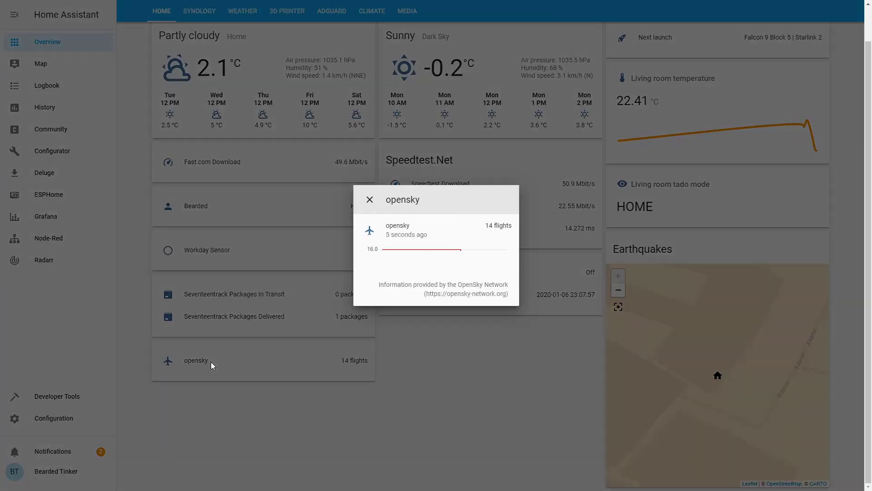
Open home-assistant/automations.yaml in the Synology DSM Text Editor and scroll to its end.
click(370, 209)
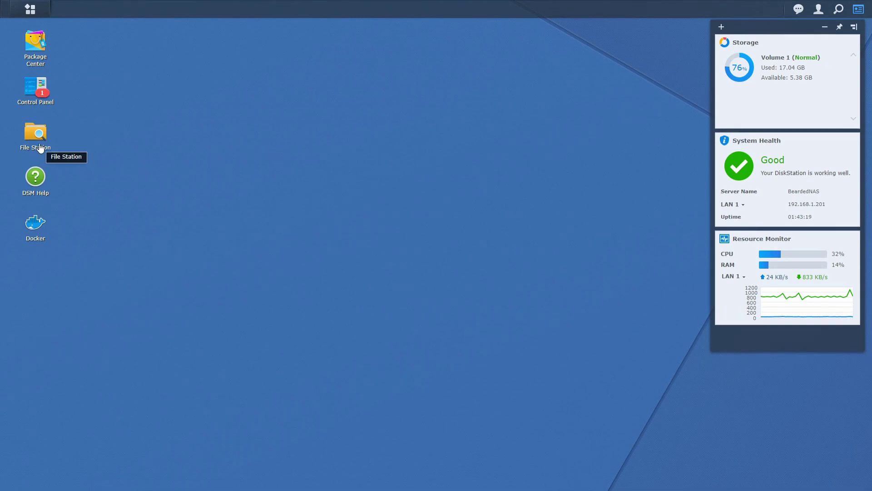
click(40, 144)
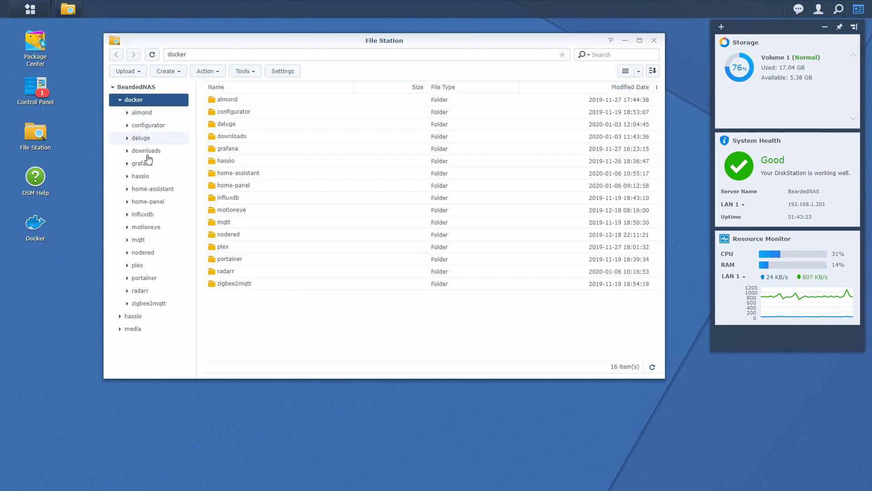
click(162, 189)
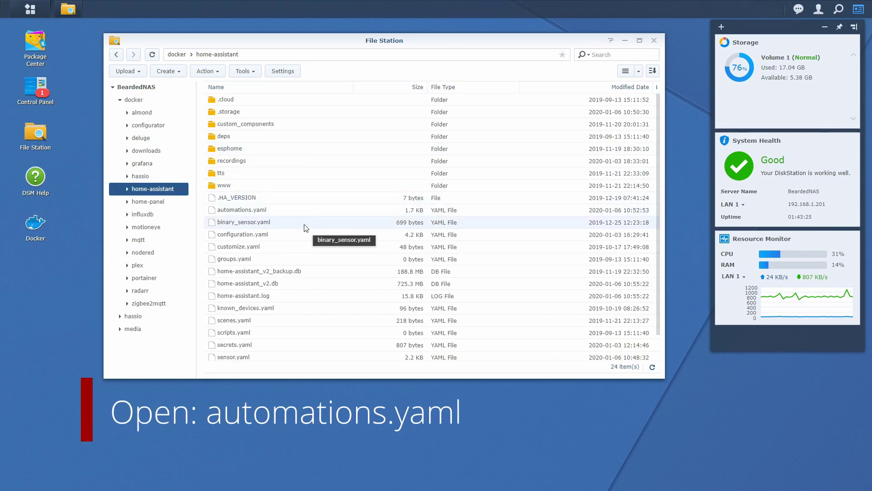
click(286, 212)
double_click(287, 212)
scroll(288, 277, down, 9)
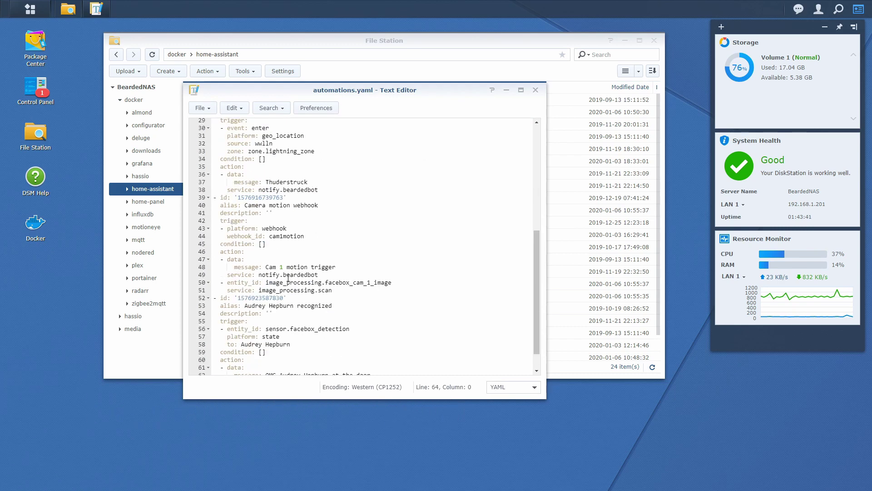
scroll(288, 277, down, 2)
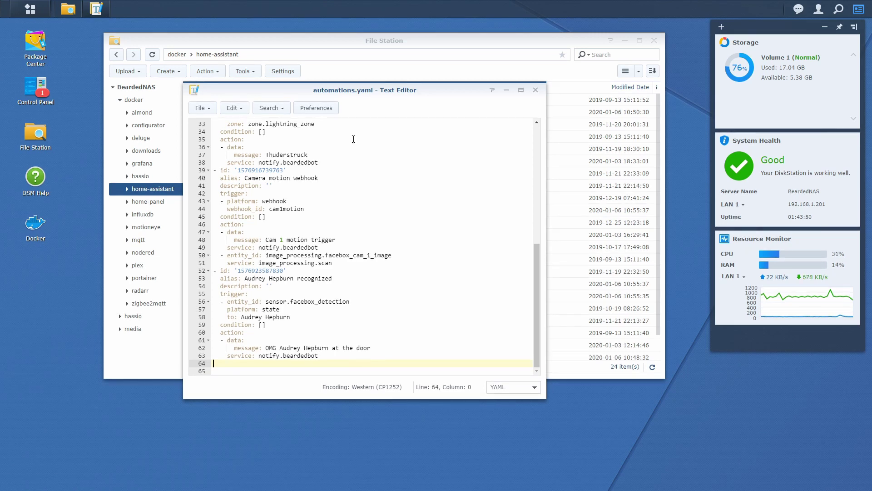
text(- i)
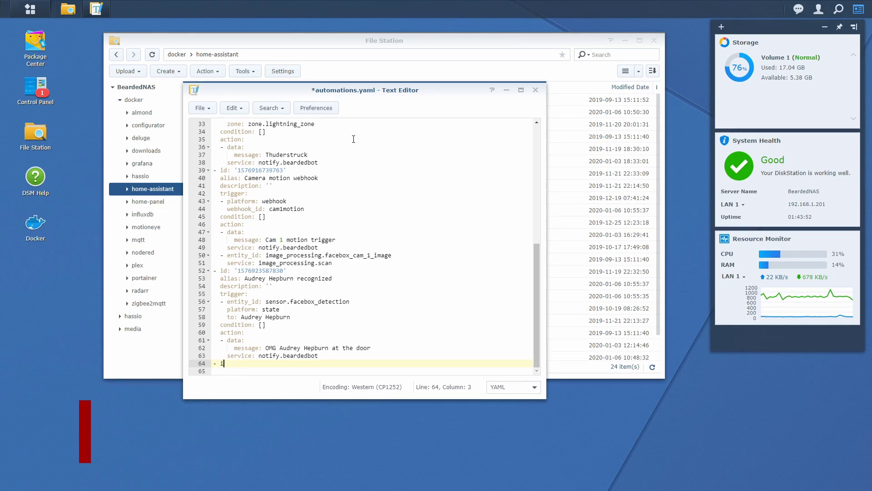
text(d:)
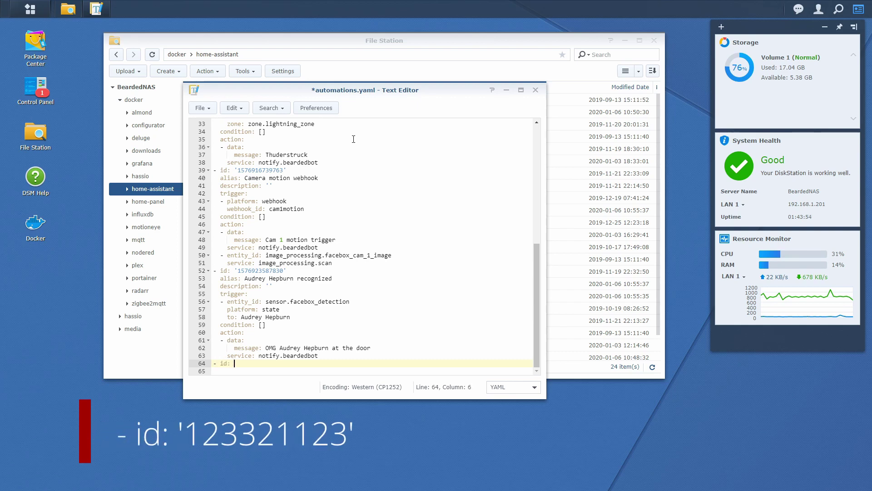
text( 01211)
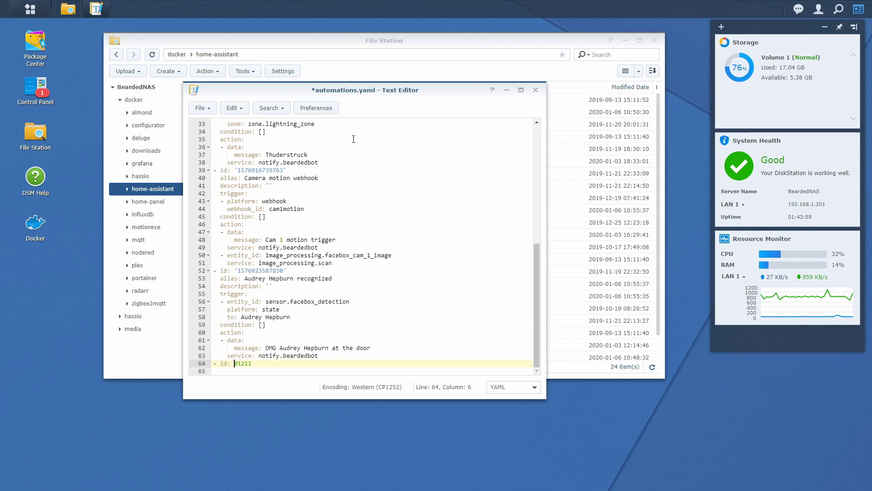
text(')
text(221231)
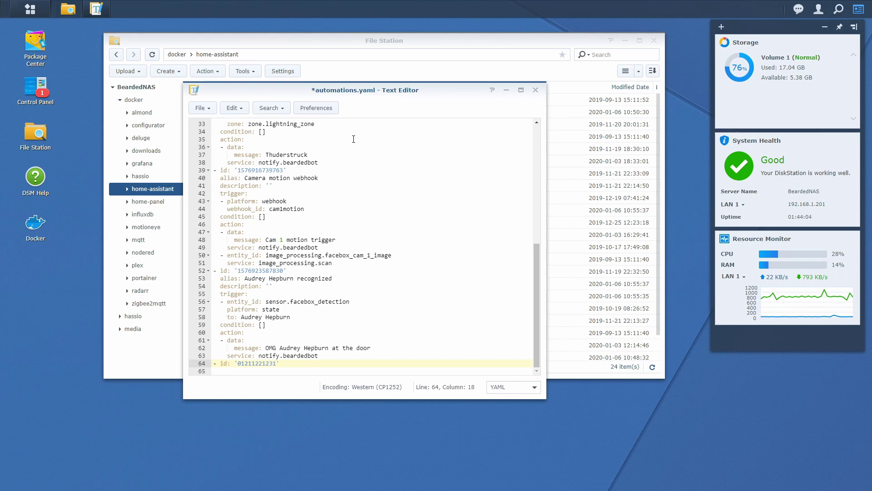
key(Return)
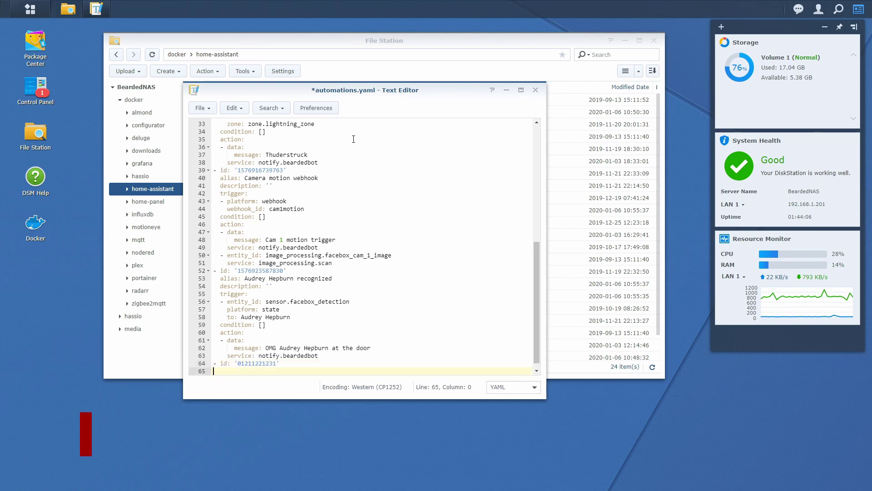
text(alias)
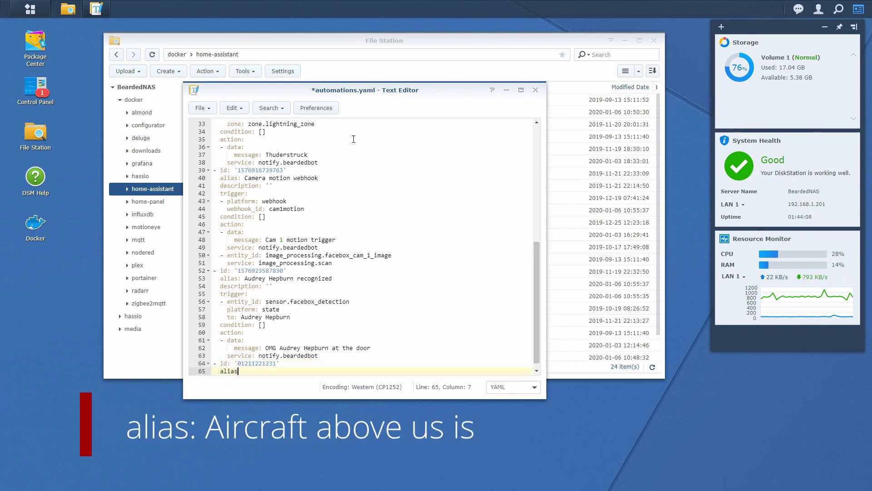
text(: A)
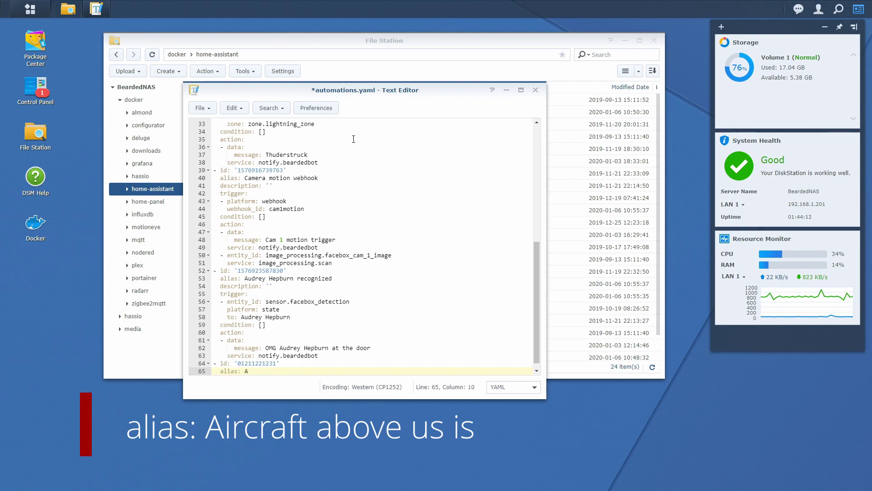
text(ircraft in protected airspace)
key(Return)
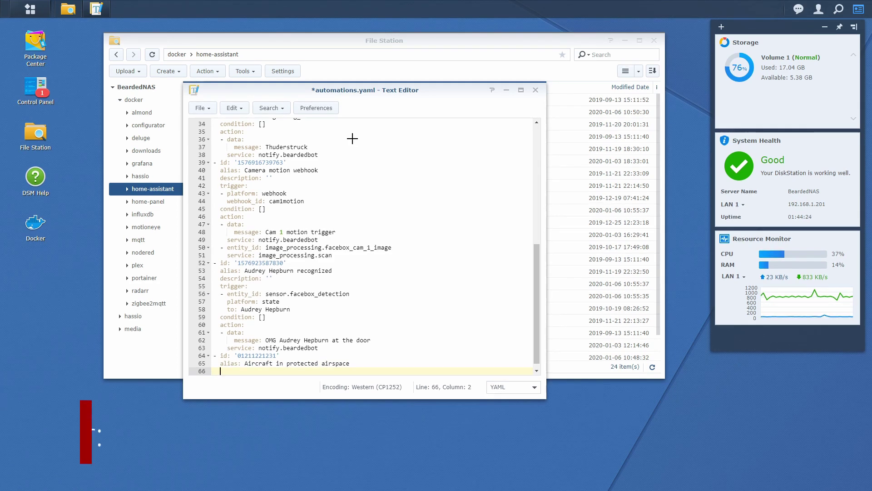
Add a trigger with platform event and event_type opensky_entry, then begin an action: section.
text(trigger:)
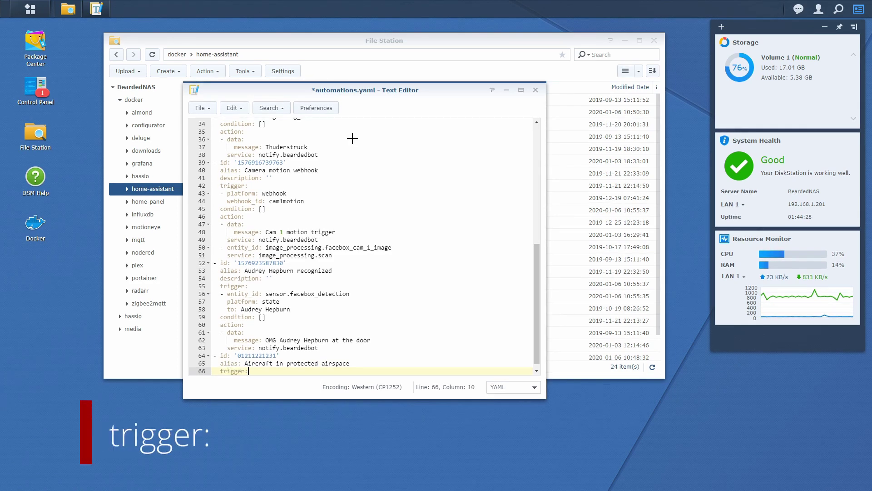
key(Return)
text(platform: )
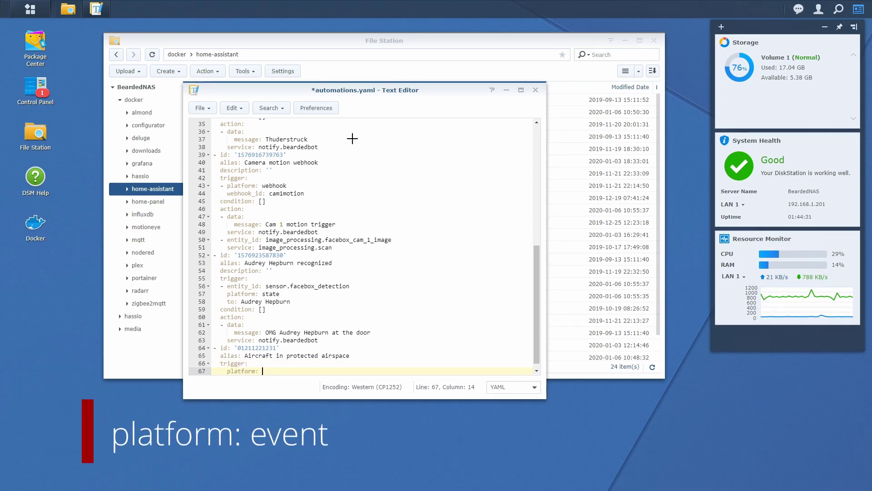
text(event)
key(Return)
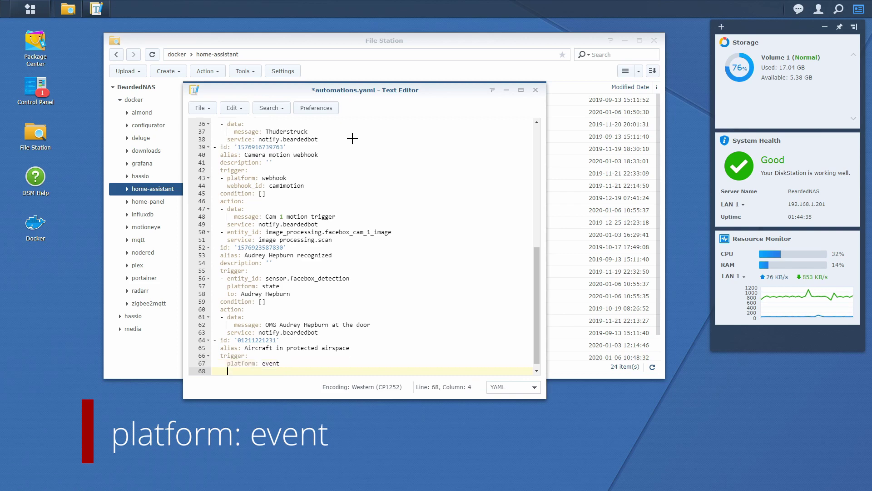
text(event)
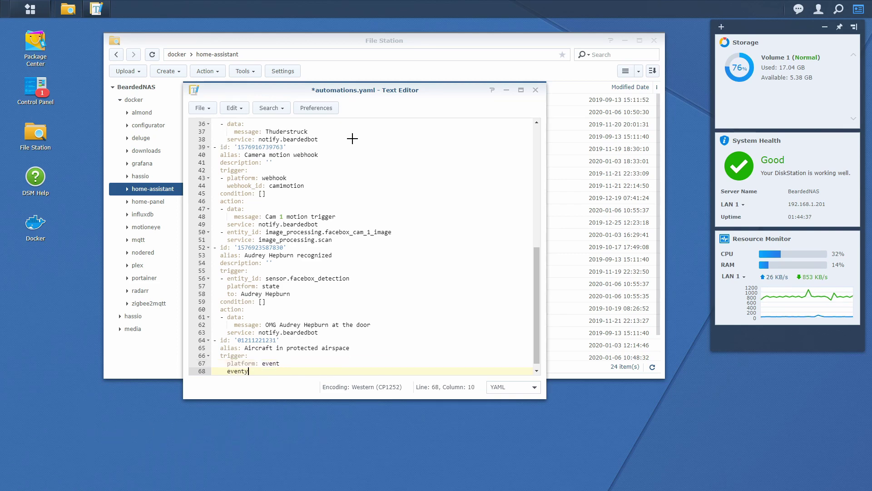
text(_type: opn)
key(BackSpace)
text(ensky_)
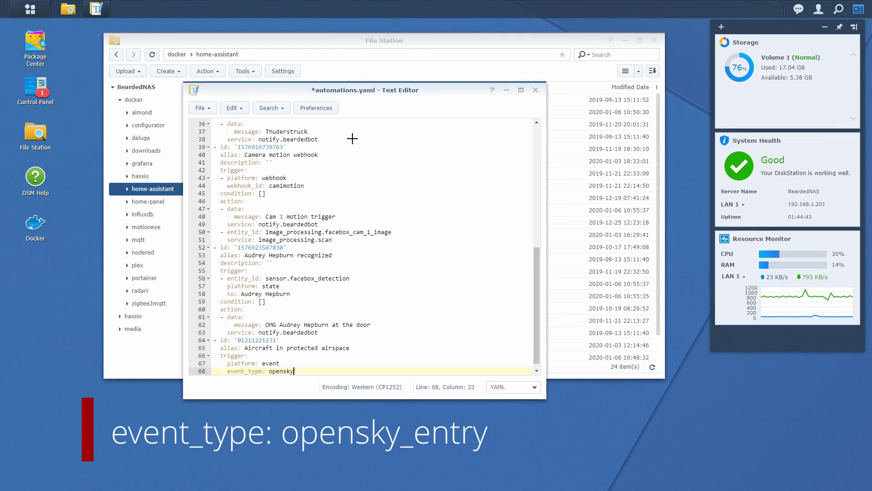
text(entry)
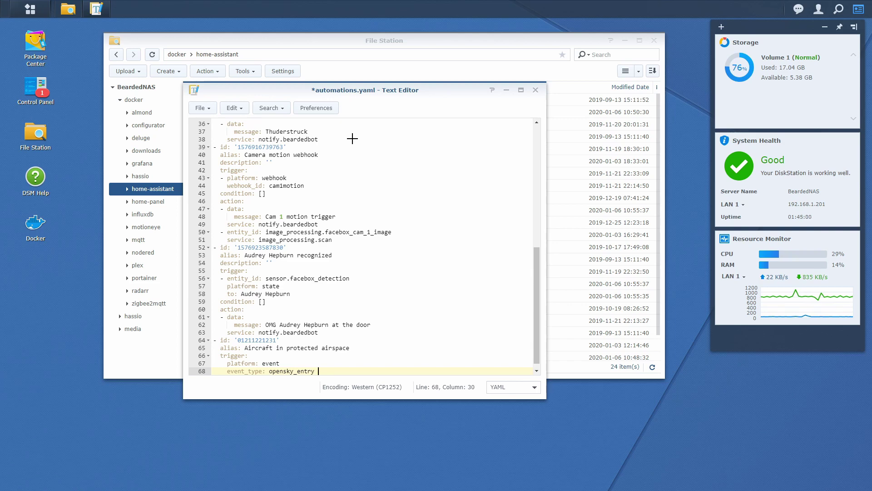
key(Return)
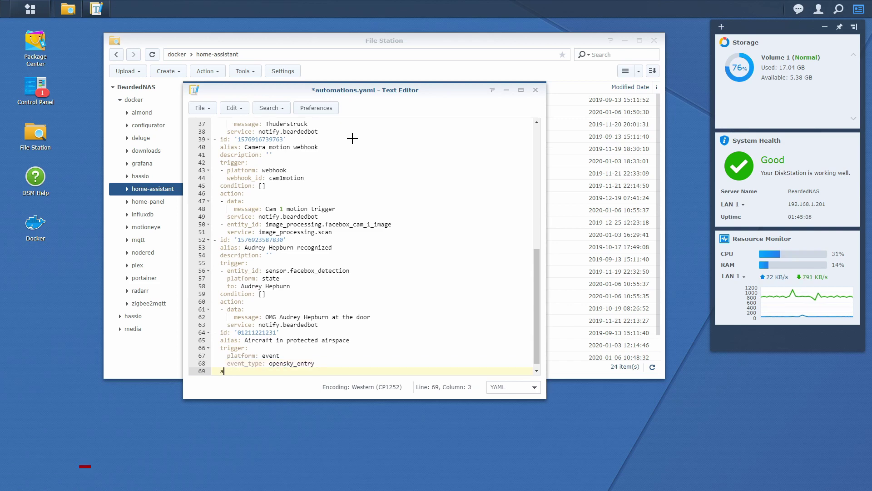
key(BackSpace)
text(action;:)
key(Return)
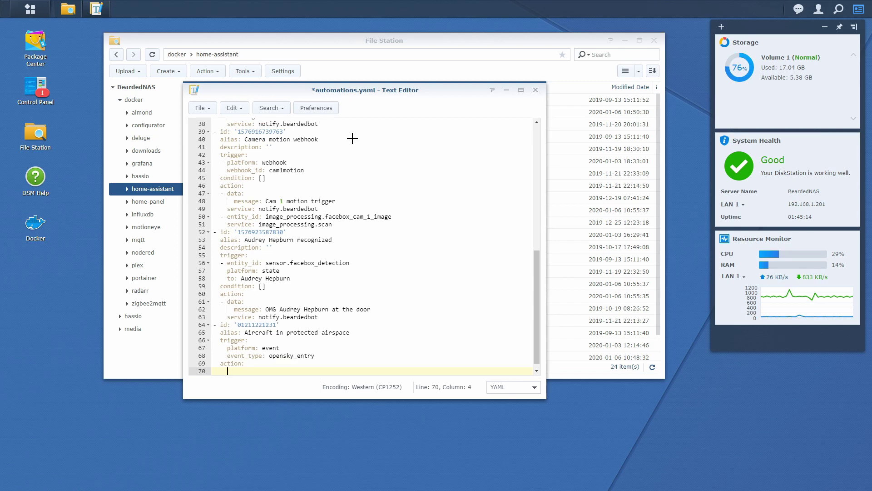
Under action, call service notify.beardedbot and begin a data_template: line.
text(service)
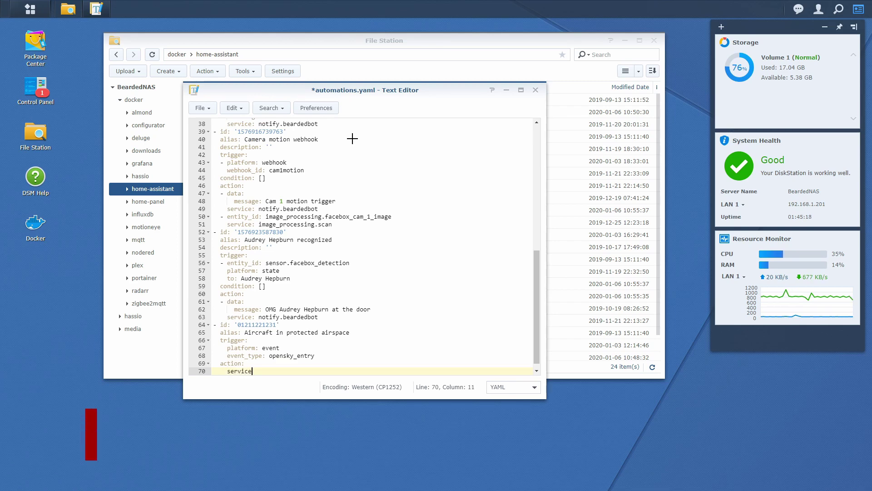
text(:)
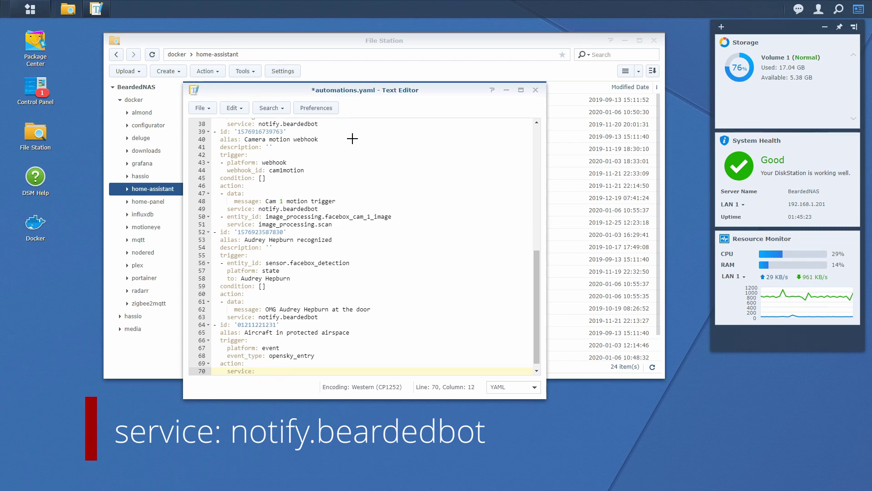
text( notify)
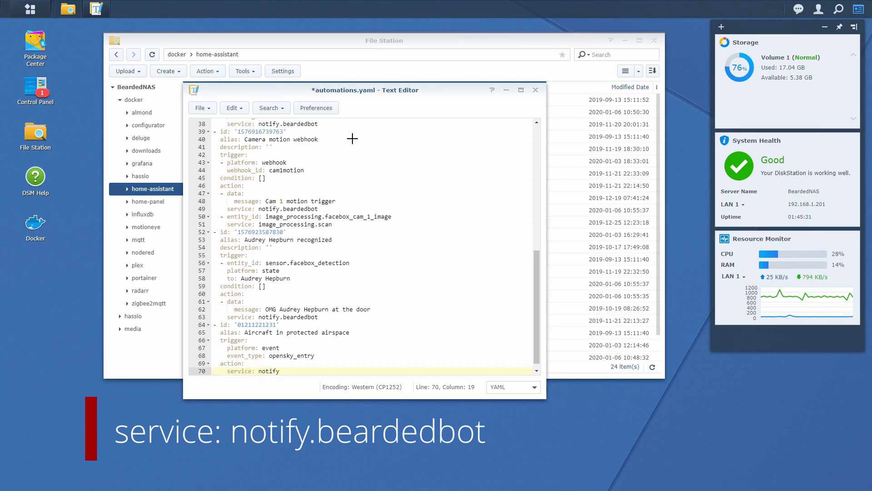
text(.beardedbot)
key(Return)
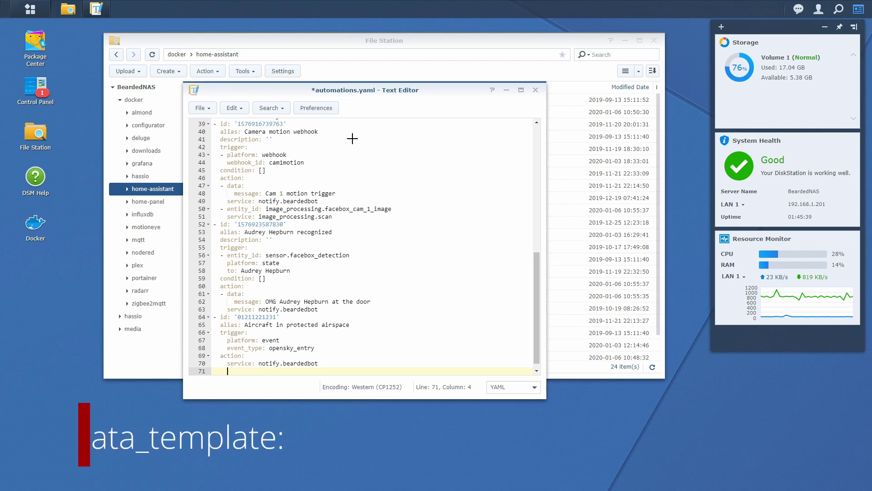
text(data_template:)
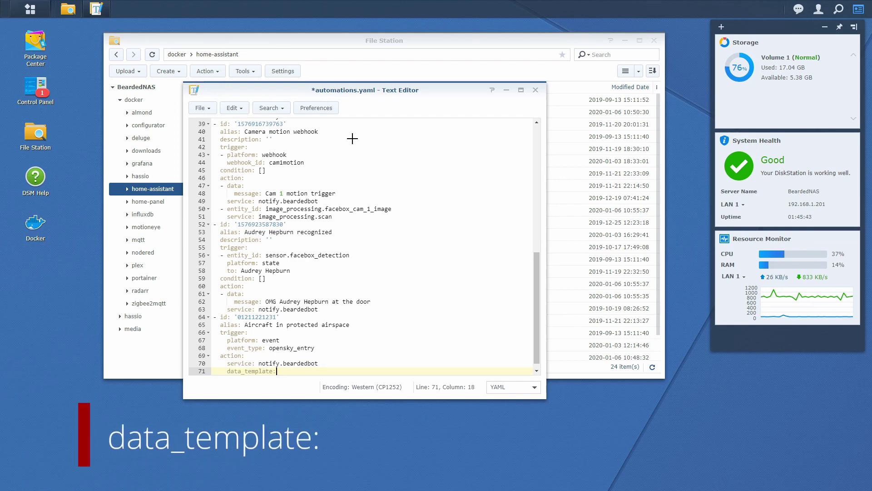
Set message 'Aircraft in protected airspace: {{ trigger.event.data.callsign }}' and save automations.yaml.
key(Return)
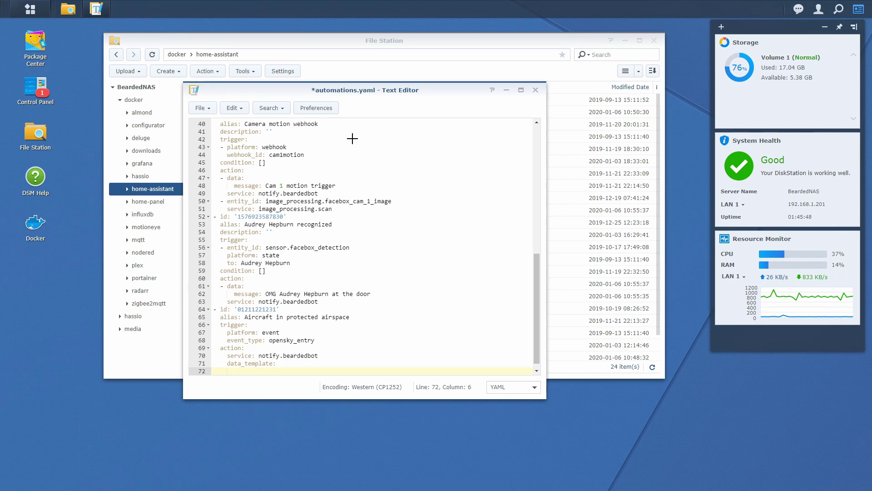
text(message: )
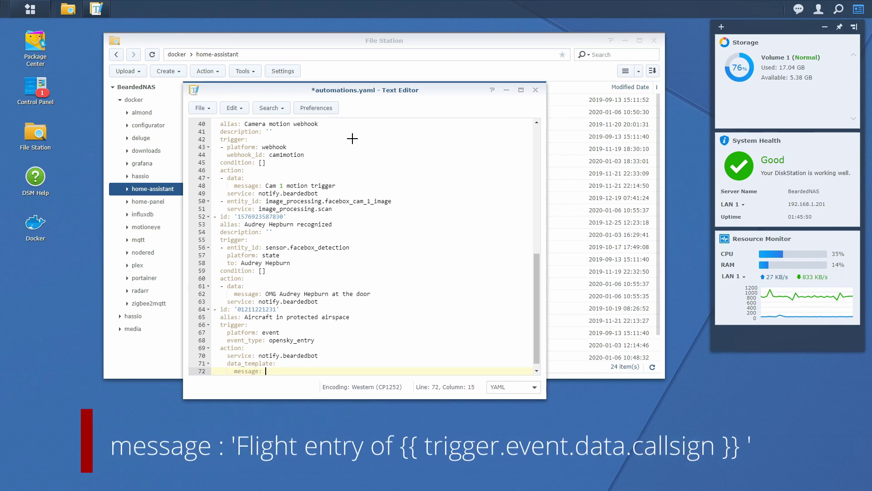
text('Flight)
key(ctrl+shift+Left)
key(BackSpace)
text(Aircraft in protected )
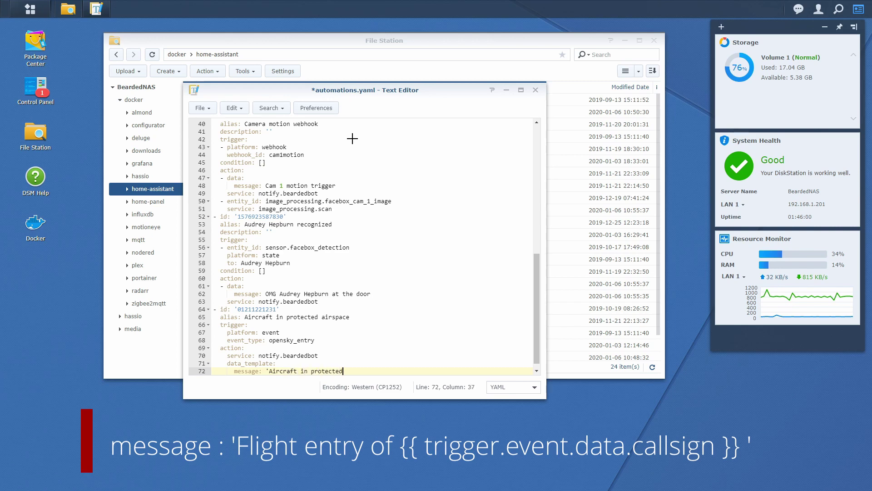
text(airspace: )
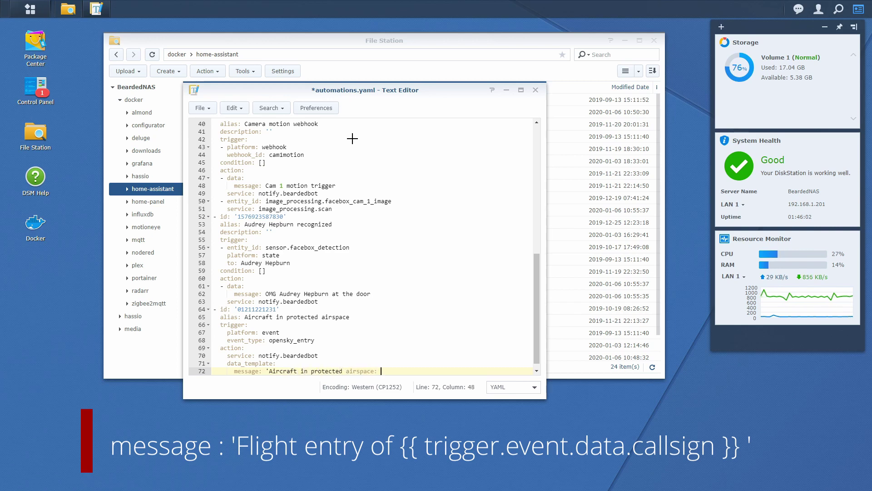
text({{)
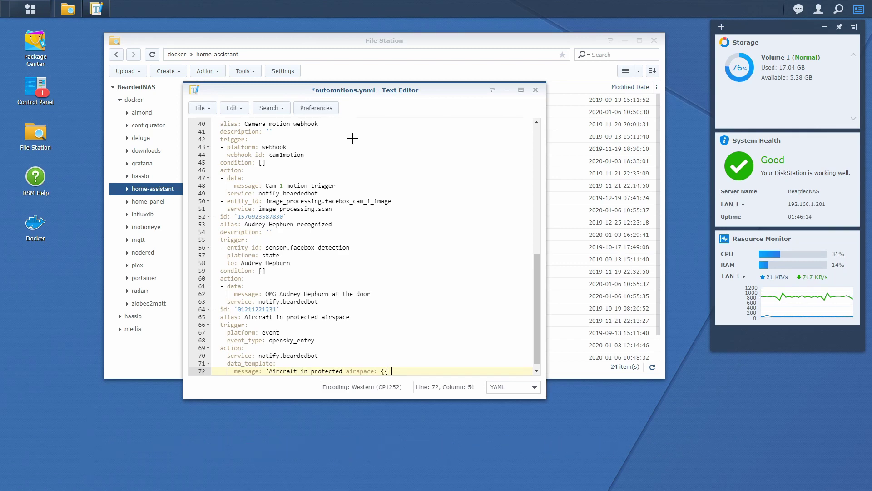
text( trigger.event.data.callsign )
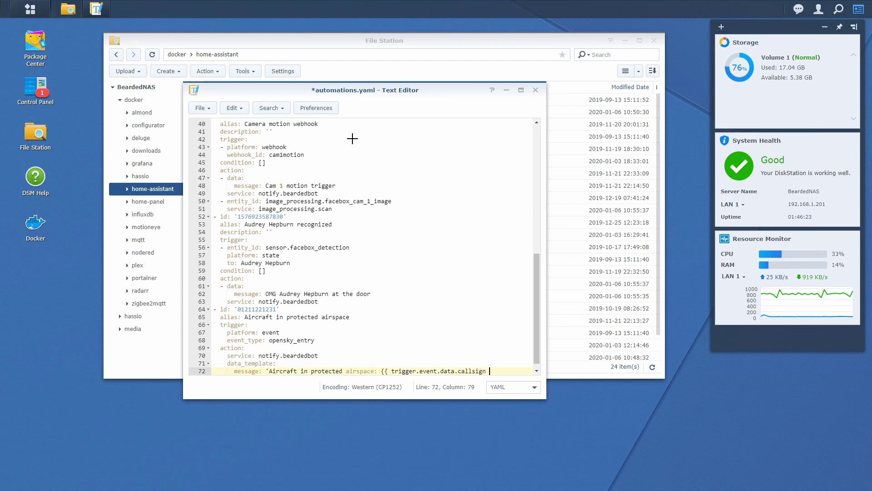
text(}}')
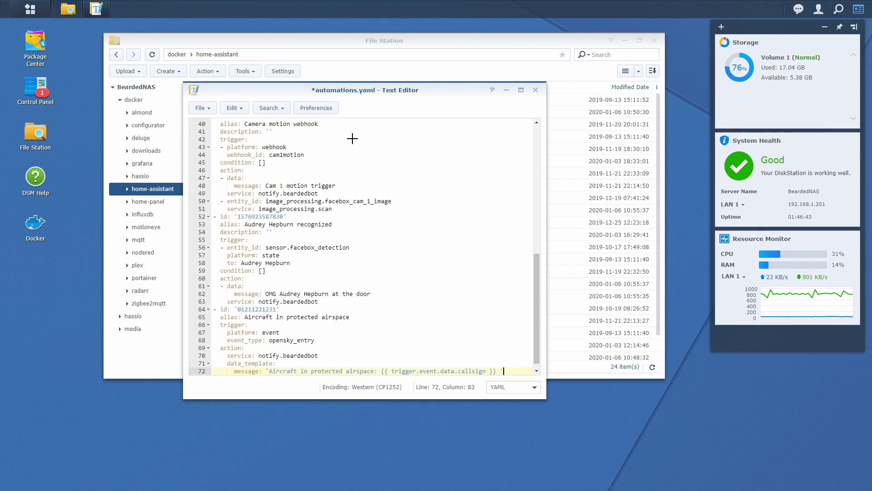
key(ctrl+s)
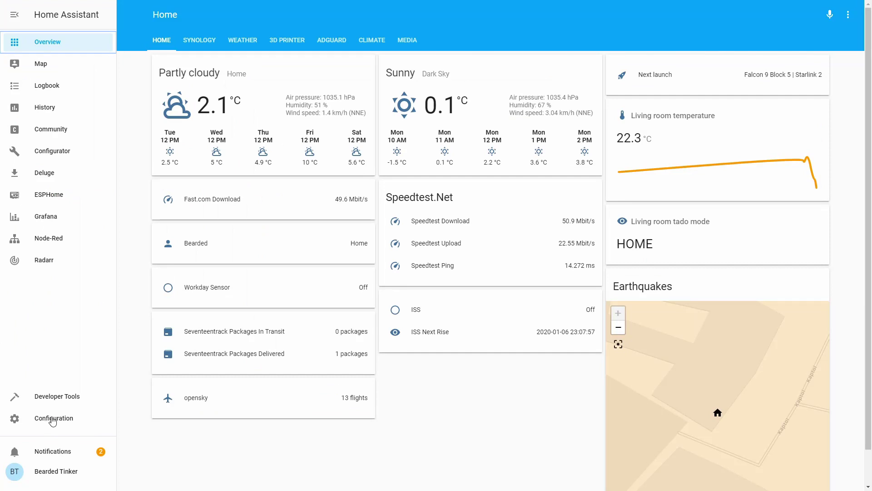
Run Check Config in Server Controls, then Reload Automations.
click(50, 418)
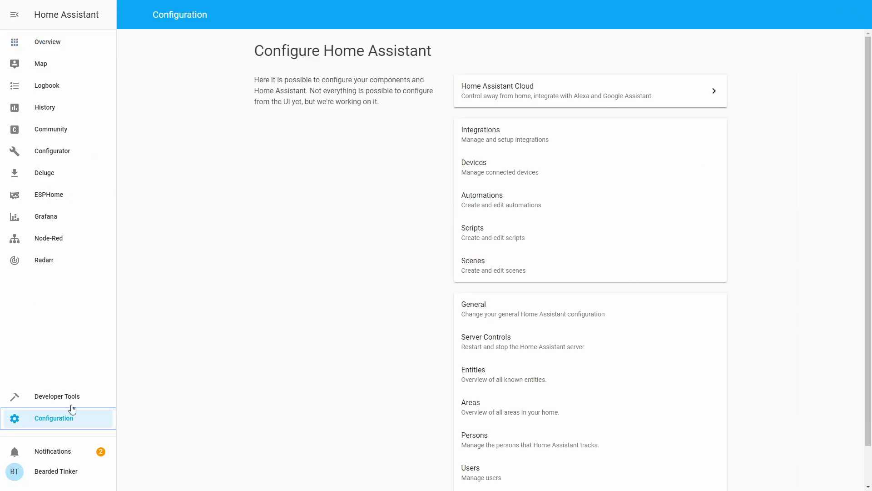
click(524, 355)
click(599, 154)
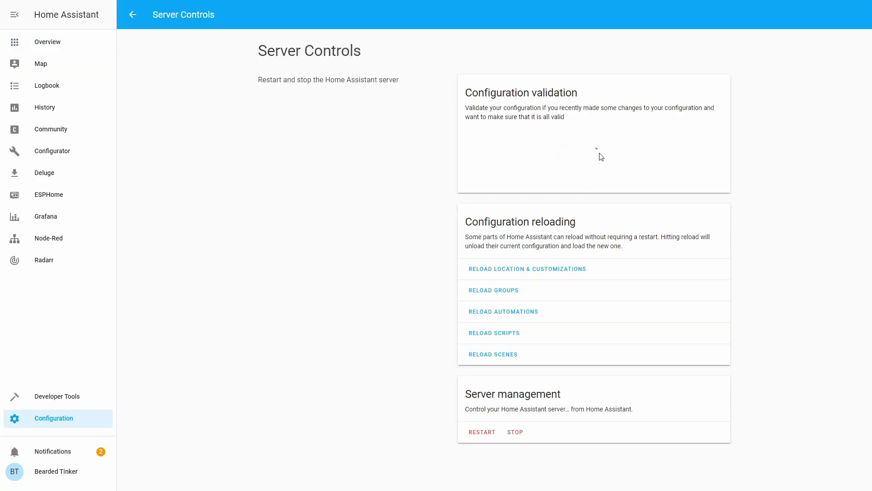
click(527, 318)
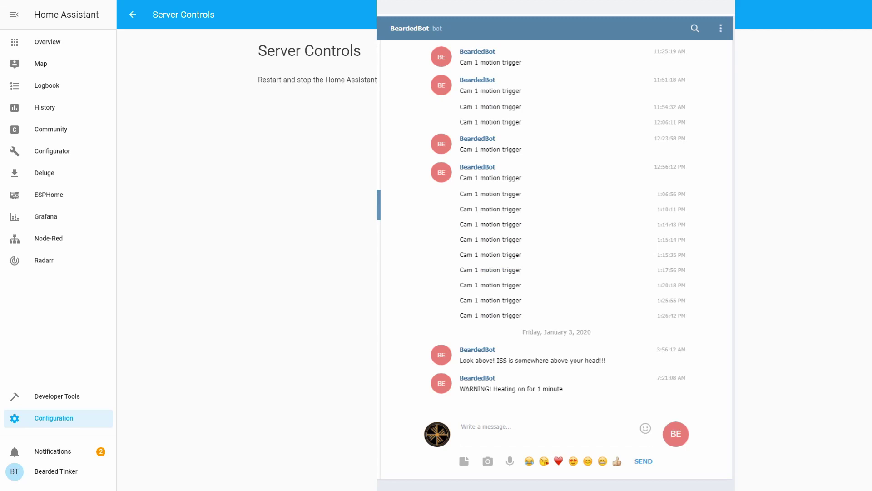
Go to Configuration > Automations to view the Automation Editor list.
click(54, 417)
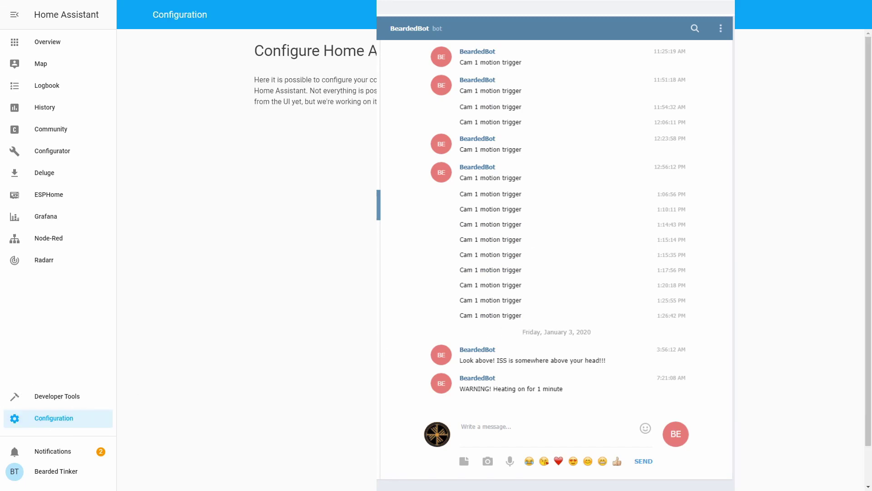
click(586, 205)
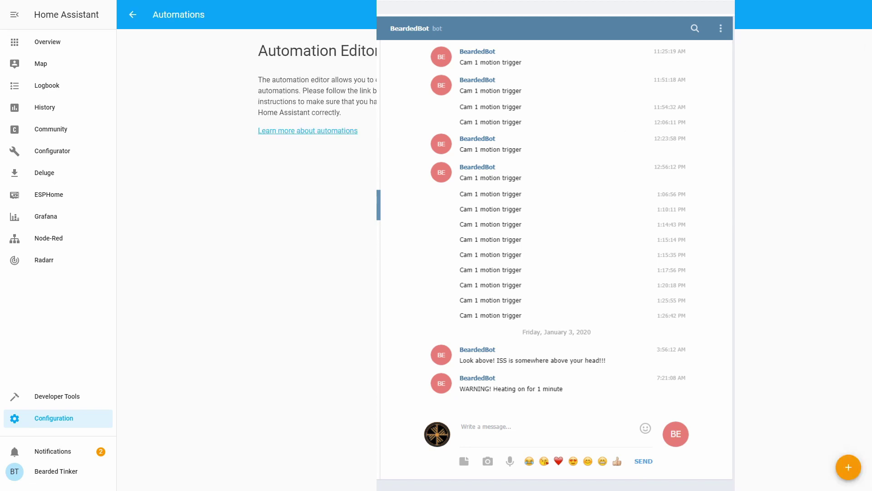